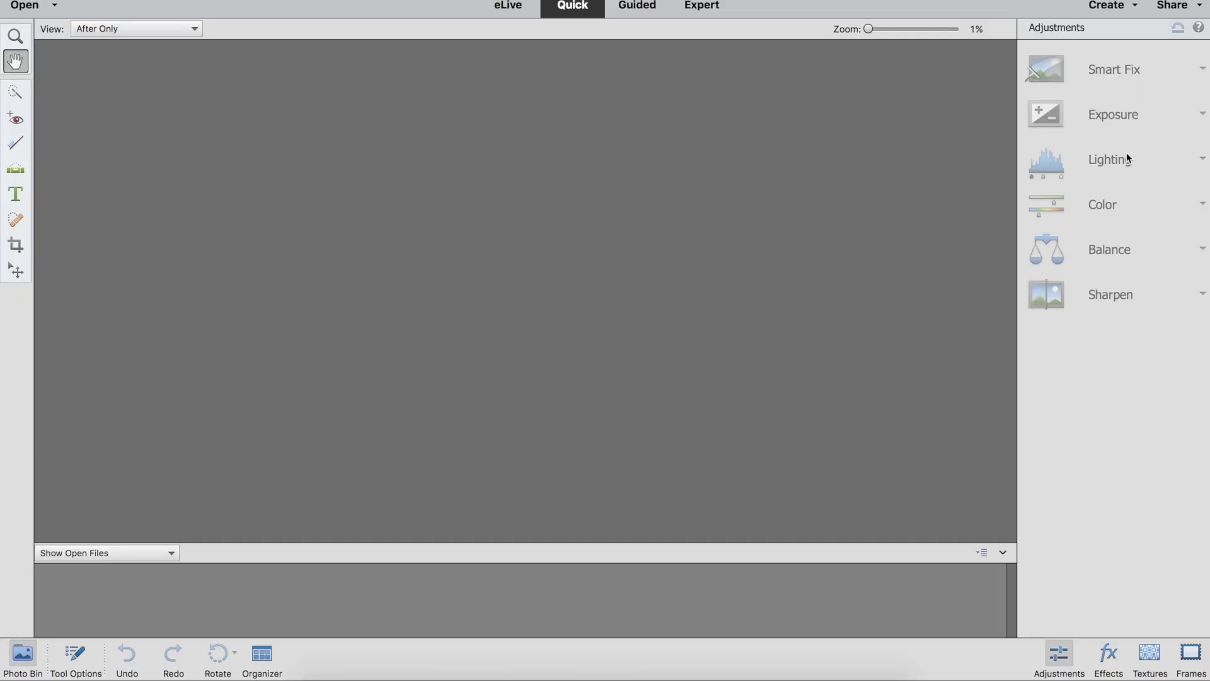
Switch to Expert mode and create a 1280 x 720 pixel RGB document named Adobe Photoshop Elements THUMB at 180 pixels/inch with a white background
{"action": "left_click", "coordinate": [631, 14]}
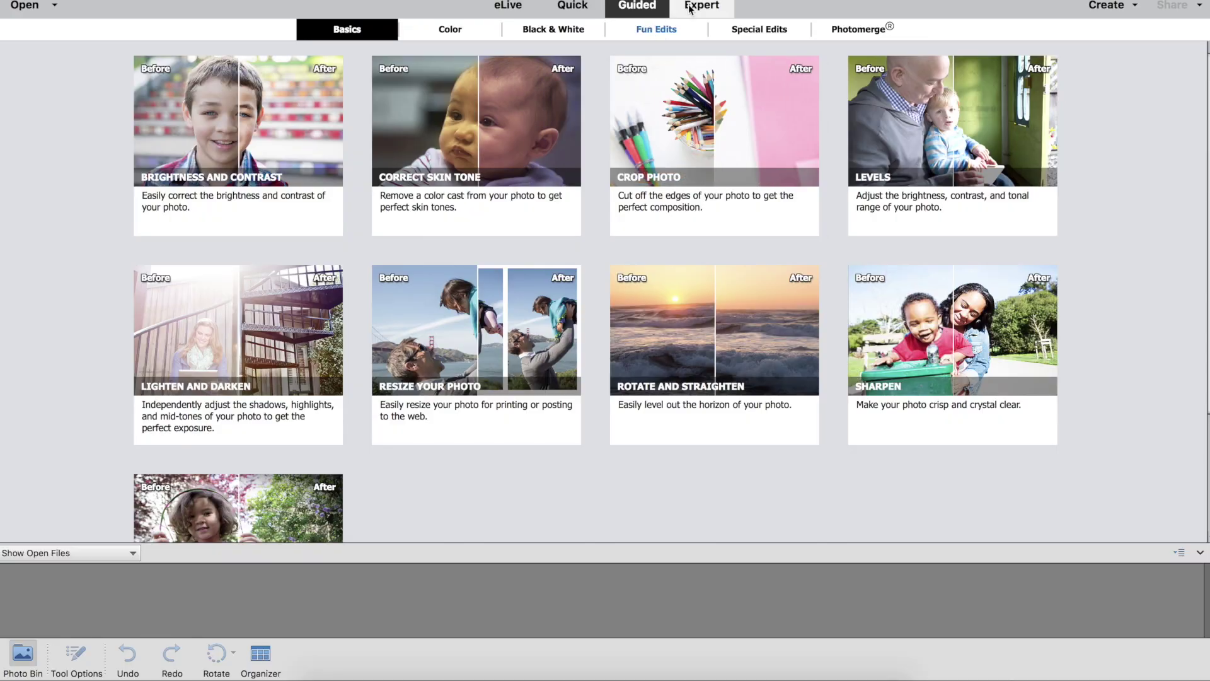
{"action": "left_click", "coordinate": [701, 6]}
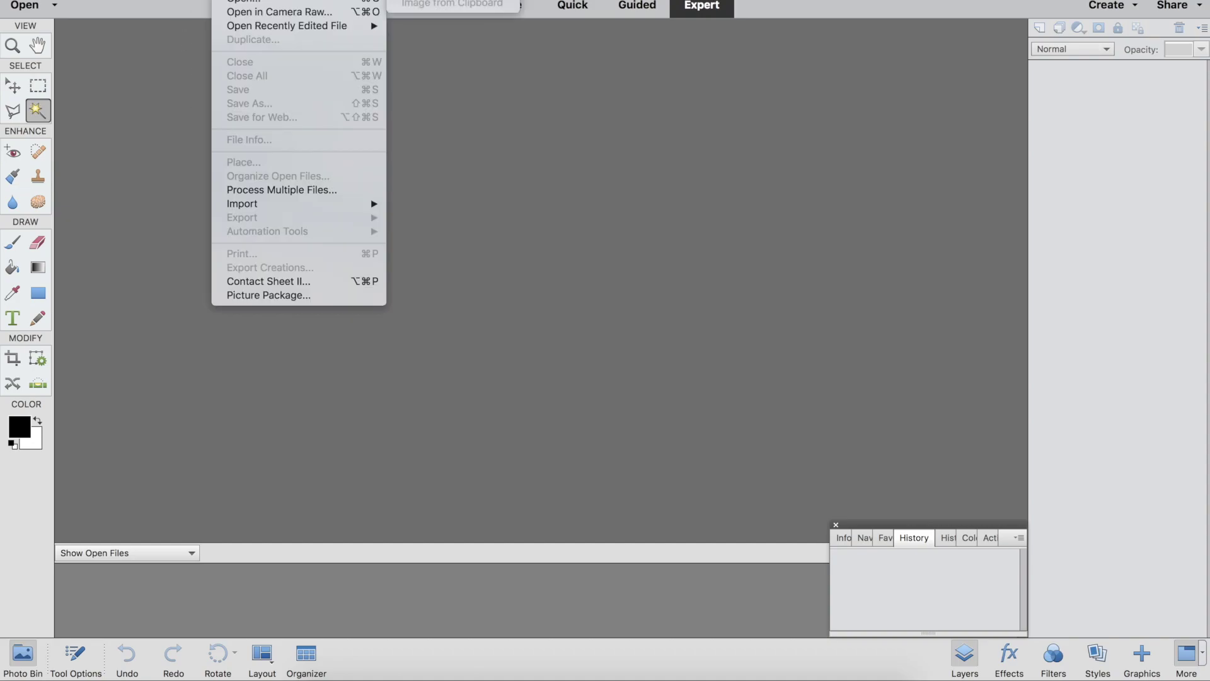
{"action": "left_click", "coordinate": [424, 1]}
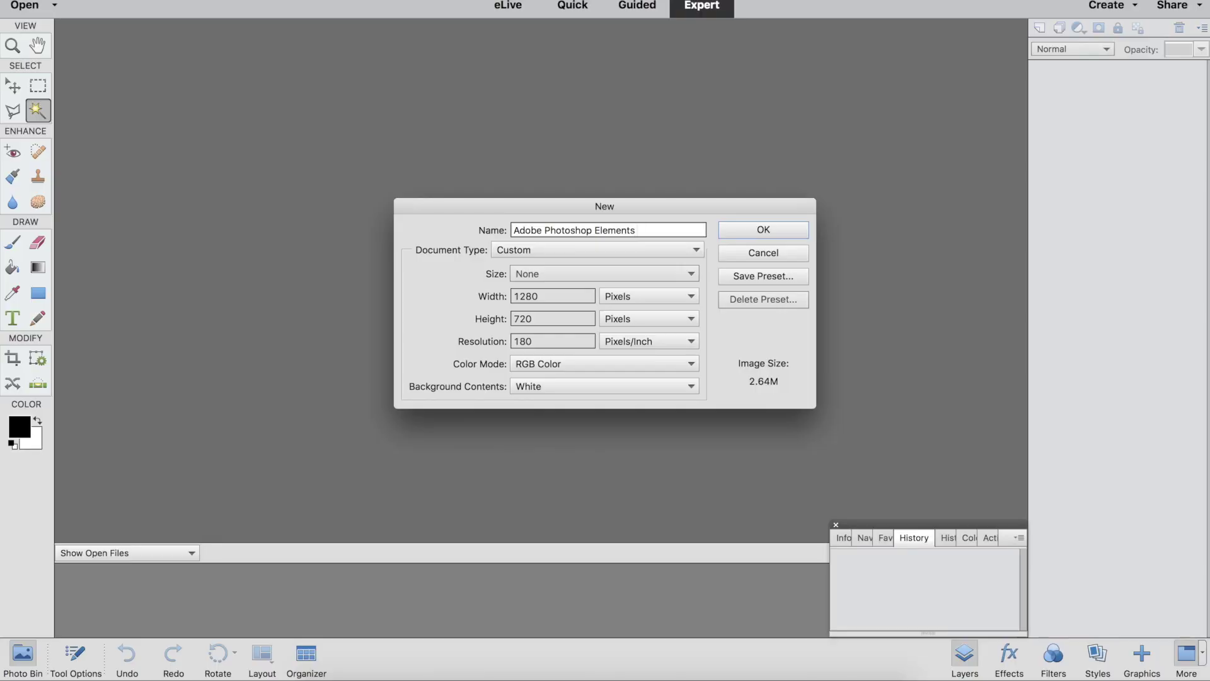
{"action": "key", "text": "Return"}
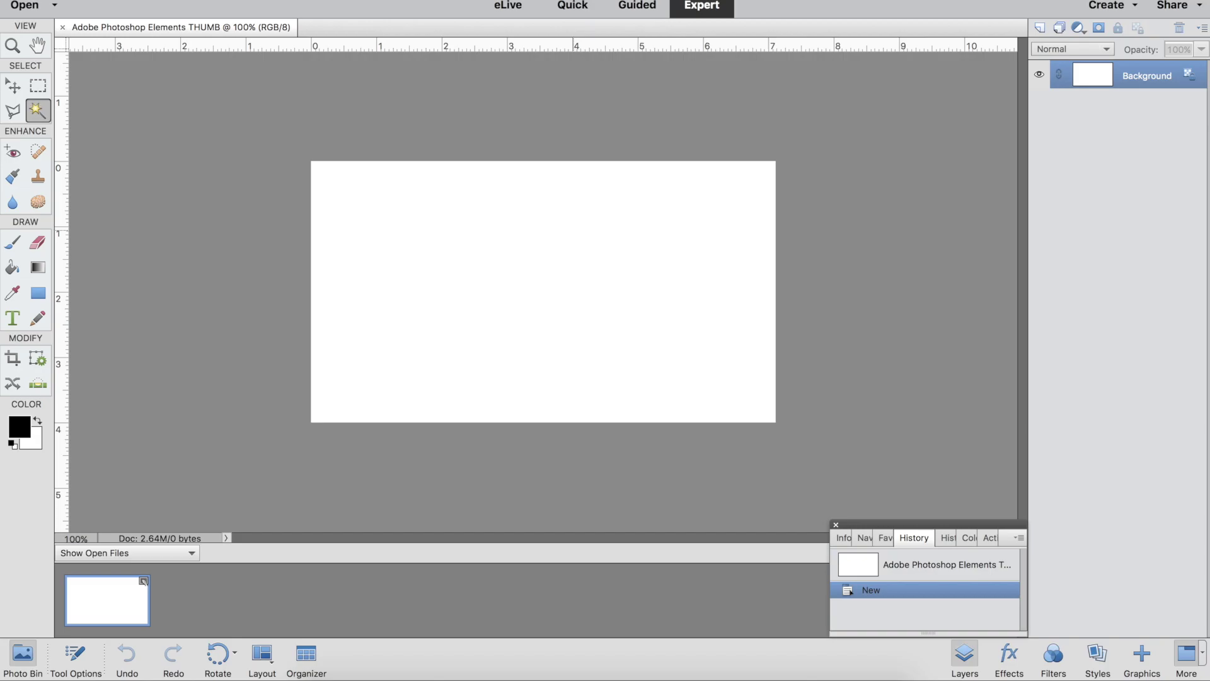
Place IMG_8453.JPG into the document and align it with the canvas's left edge at full canvas height
{"action": "left_click", "coordinate": [224, 0]}
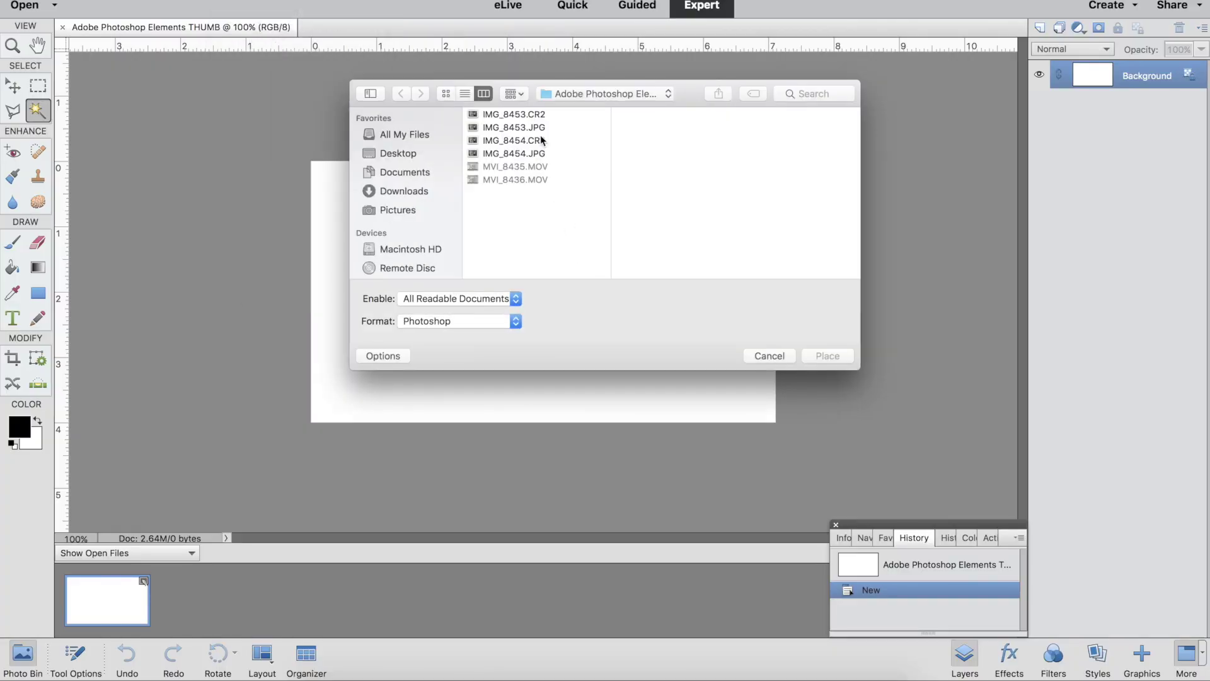
{"action": "double_click", "coordinate": [529, 127]}
{"action": "left_click_drag", "start_coordinate": [618, 286], "coordinate": [583, 292]}
{"action": "left_click_drag", "start_coordinate": [703, 421], "coordinate": [742, 424]}
{"action": "key", "text": "Return"}
Rasterize the photo layer and delete rectangular strips along its right and left edges, clearing the selection
{"action": "left_click", "coordinate": [43, 83]}
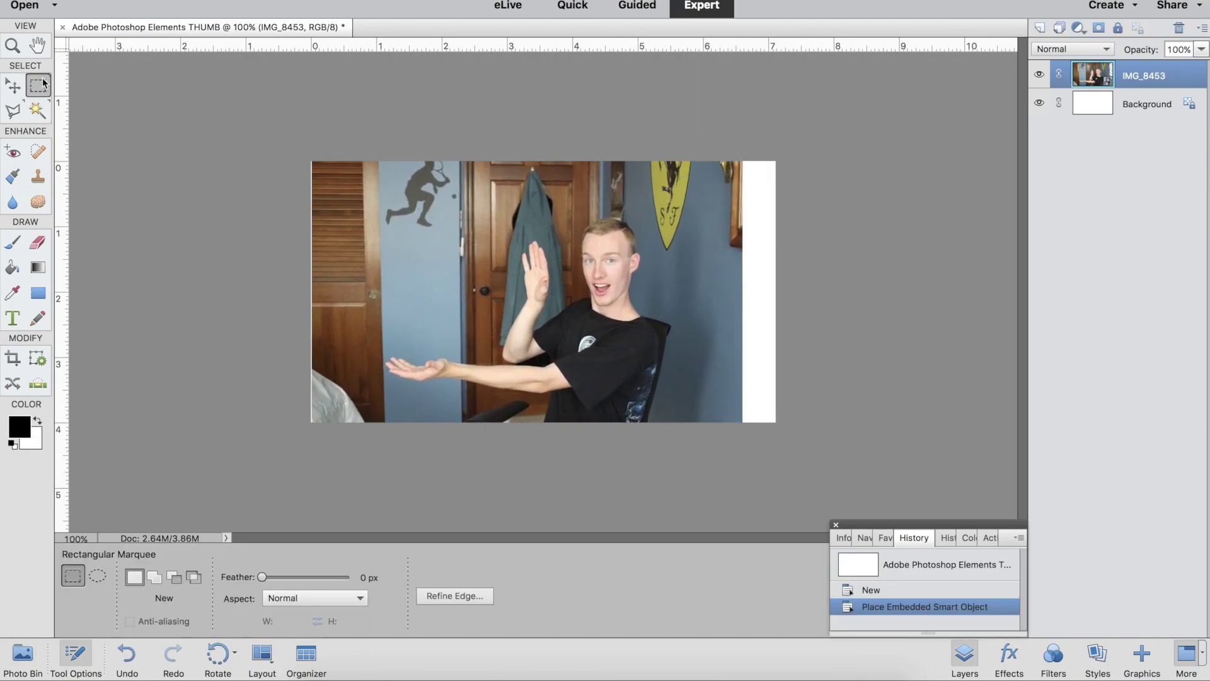
{"action": "left_click_drag", "start_coordinate": [751, 273], "coordinate": [782, 429]}
{"action": "left_click_drag", "start_coordinate": [736, 361], "coordinate": [756, 361]}
{"action": "key", "text": "Delete"}
{"action": "key", "text": "Return"}
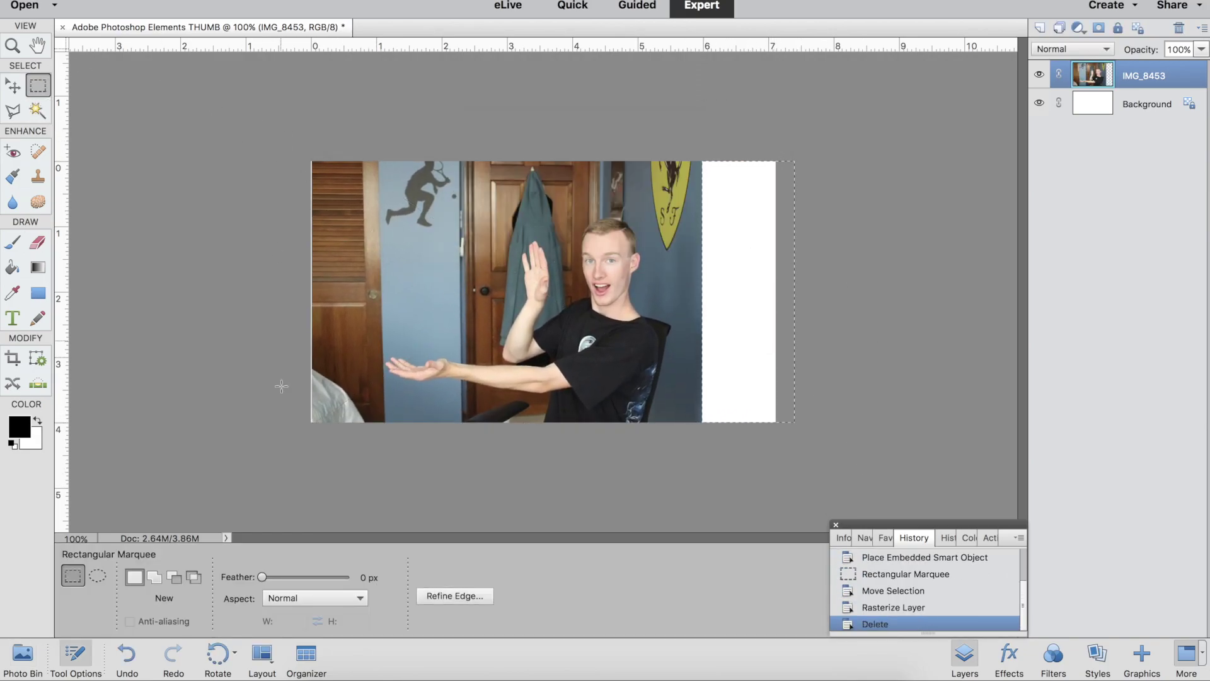
{"action": "left_click_drag", "start_coordinate": [297, 389], "coordinate": [322, 429]}
{"action": "key", "text": "Delete"}
{"action": "key", "text": "super+d"}
Move and enlarge the photo layer so that it fills the whole canvas with the man on the right side
{"action": "key", "text": "v"}
{"action": "left_click_drag", "start_coordinate": [596, 379], "coordinate": [581, 377]}
{"action": "mouse_move", "coordinate": [730, 423]}
{"action": "left_mouse_down"}
{"action": "mouse_move", "coordinate": [784, 460]}
{"action": "mouse_move", "coordinate": [709, 420]}
{"action": "left_mouse_up"}
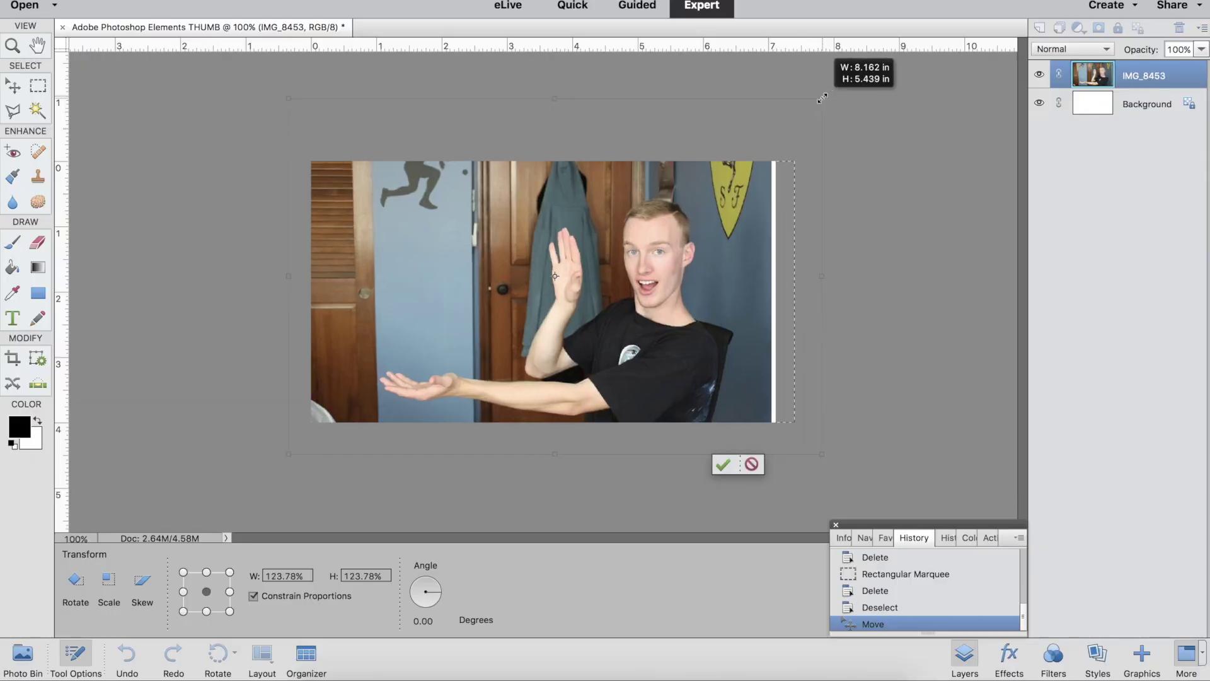
{"action": "left_click_drag", "start_coordinate": [823, 98], "coordinate": [825, 96]}
{"action": "left_click_drag", "start_coordinate": [556, 97], "coordinate": [556, 113]}
{"action": "left_click_drag", "start_coordinate": [289, 283], "coordinate": [336, 291]}
{"action": "left_click_drag", "start_coordinate": [794, 113], "coordinate": [794, 125]}
{"action": "left_click_drag", "start_coordinate": [793, 290], "coordinate": [826, 291]}
{"action": "left_click_drag", "start_coordinate": [559, 125], "coordinate": [559, 134]}
{"action": "mouse_move", "coordinate": [293, 292]}
{"action": "left_mouse_down"}
{"action": "mouse_move", "coordinate": [324, 295]}
{"action": "mouse_move", "coordinate": [287, 296]}
{"action": "left_mouse_up"}
{"action": "key", "text": "Return"}
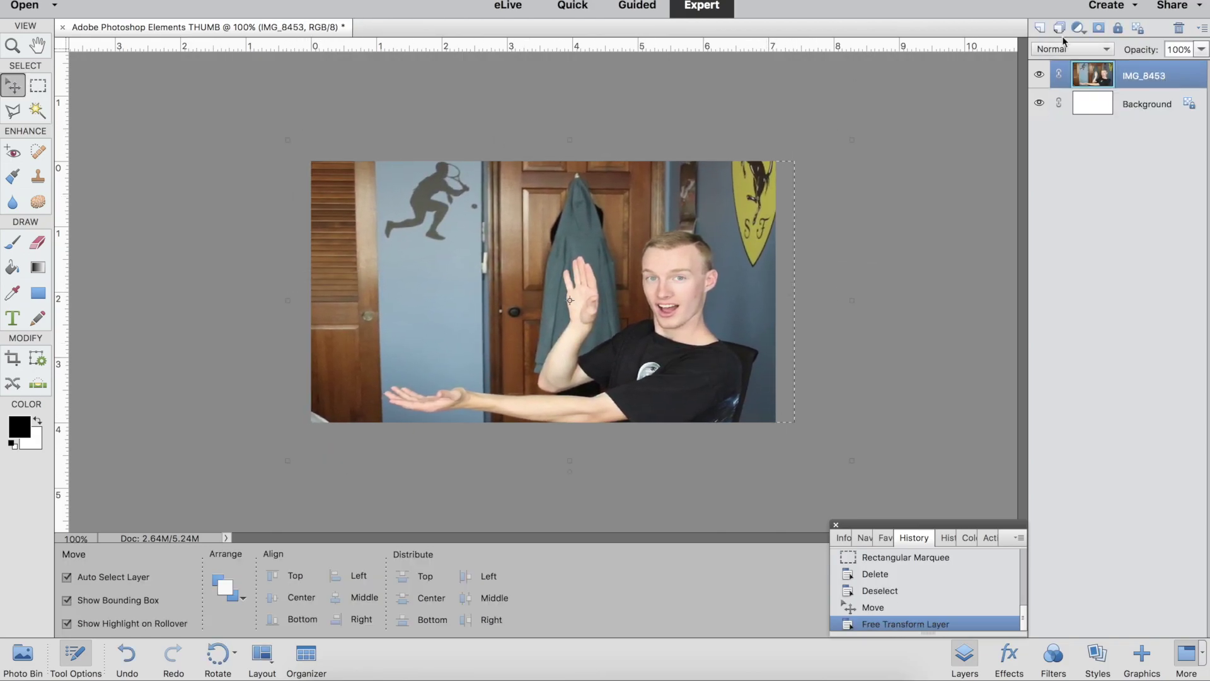
Add a text layer reading "Photoshop Elements Review!" in black Arial Regular at 100 pt
{"action": "left_click", "coordinate": [1039, 27]}
{"action": "left_click", "coordinate": [13, 318]}
{"action": "left_click", "coordinate": [356, 192]}
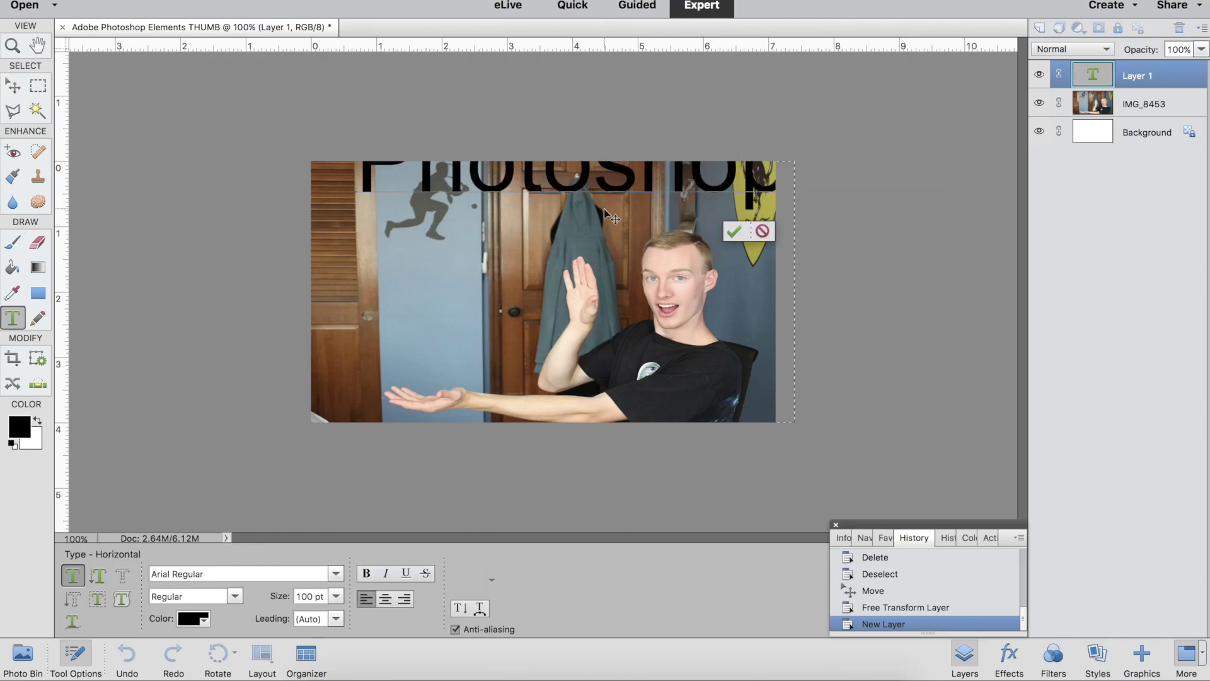
{"action": "left_click", "coordinate": [735, 232]}
Move the title to the canvas's upper edge and scale it to span the image width, with its height at about 69%
{"action": "left_click_drag", "start_coordinate": [706, 189], "coordinate": [502, 281]}
{"action": "left_click_drag", "start_coordinate": [161, 220], "coordinate": [409, 246]}
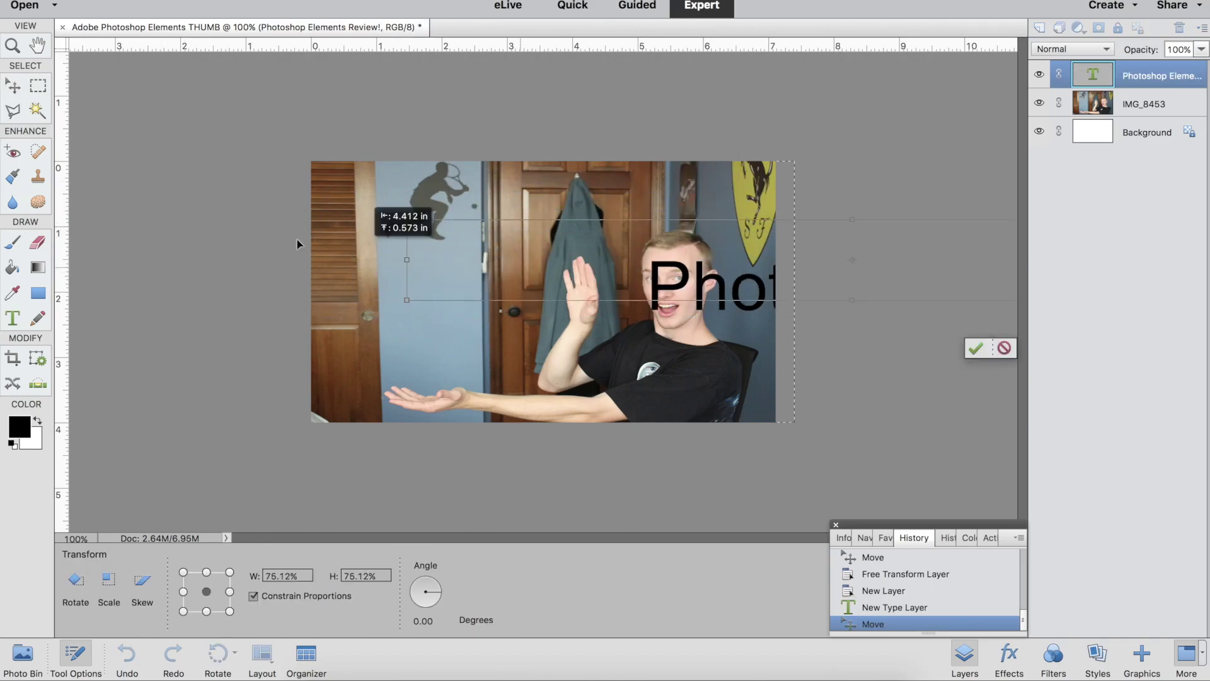
{"action": "left_click_drag", "start_coordinate": [296, 245], "coordinate": [161, 245]}
{"action": "left_click_drag", "start_coordinate": [180, 211], "coordinate": [516, 249]}
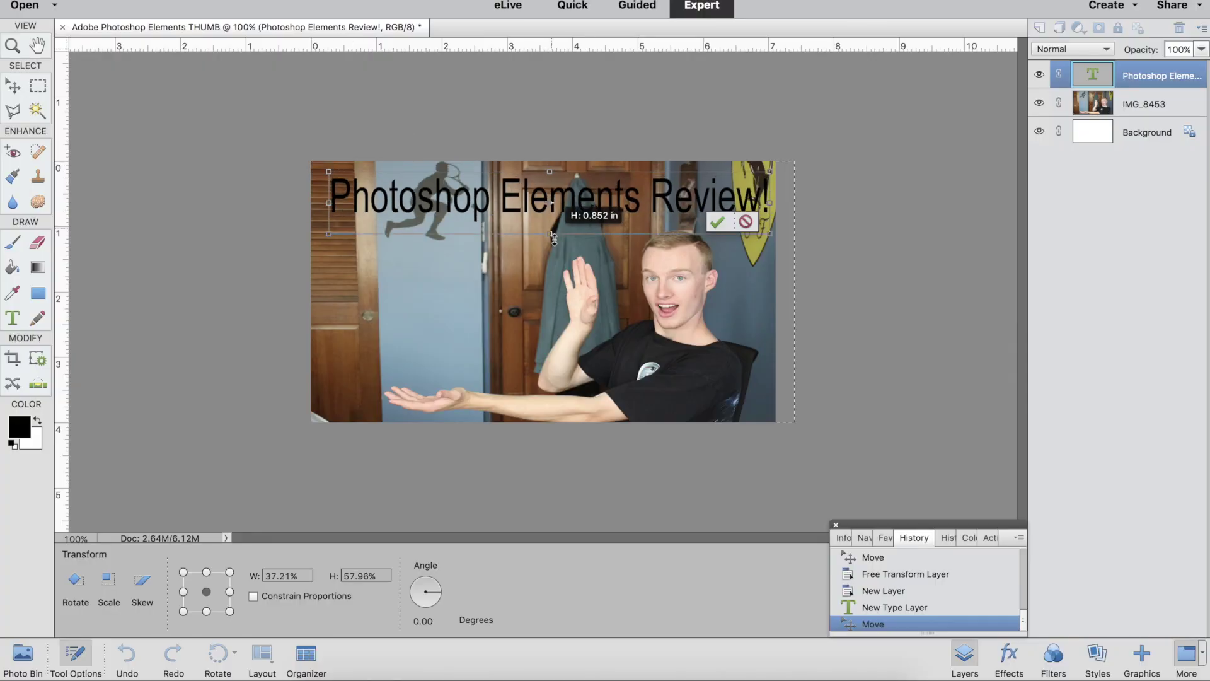
{"action": "left_click_drag", "start_coordinate": [554, 239], "coordinate": [554, 250]}
{"action": "left_click_drag", "start_coordinate": [558, 230], "coordinate": [544, 218]}
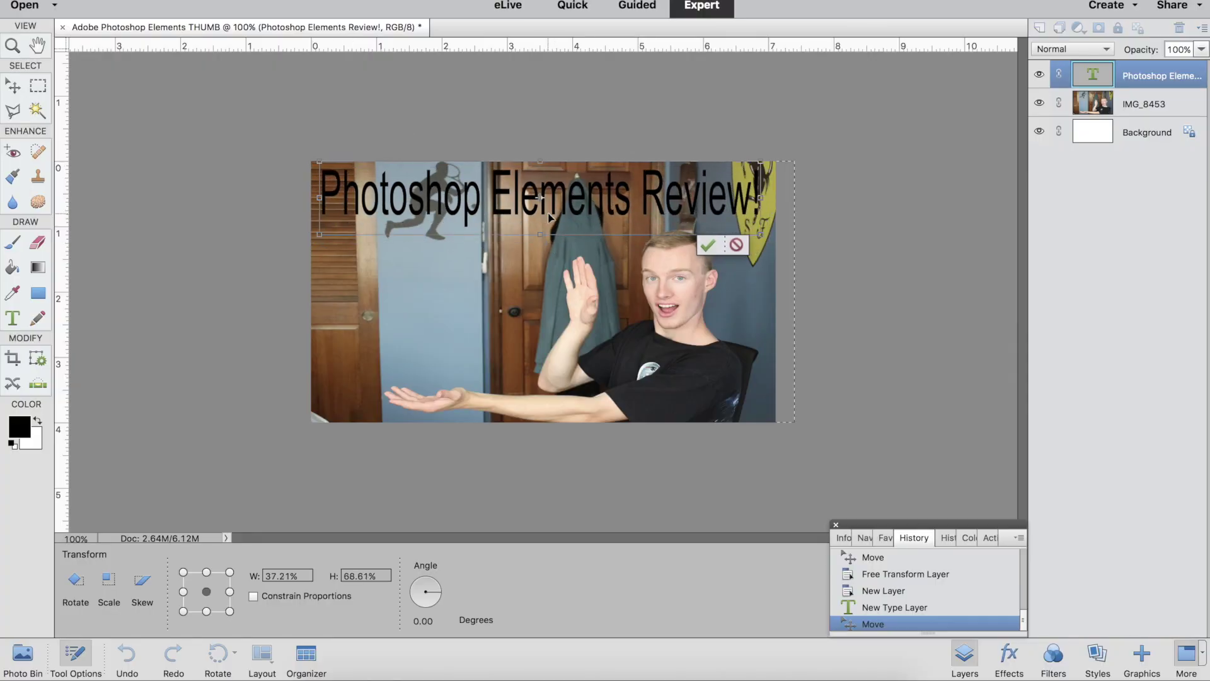
{"action": "left_click_drag", "start_coordinate": [759, 199], "coordinate": [769, 199]}
{"action": "key", "text": "Return"}
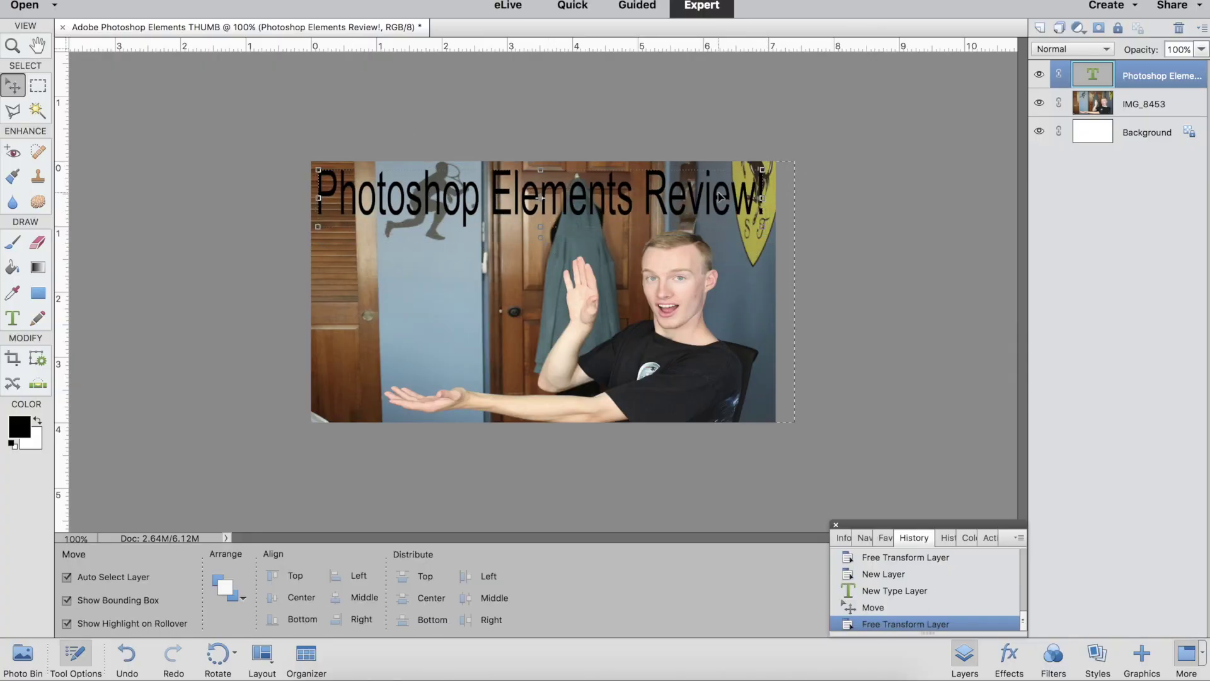
Make the title text bold and narrow it to fit within the canvas width
{"action": "double_click", "coordinate": [621, 201]}
{"action": "left_click", "coordinate": [366, 573]}
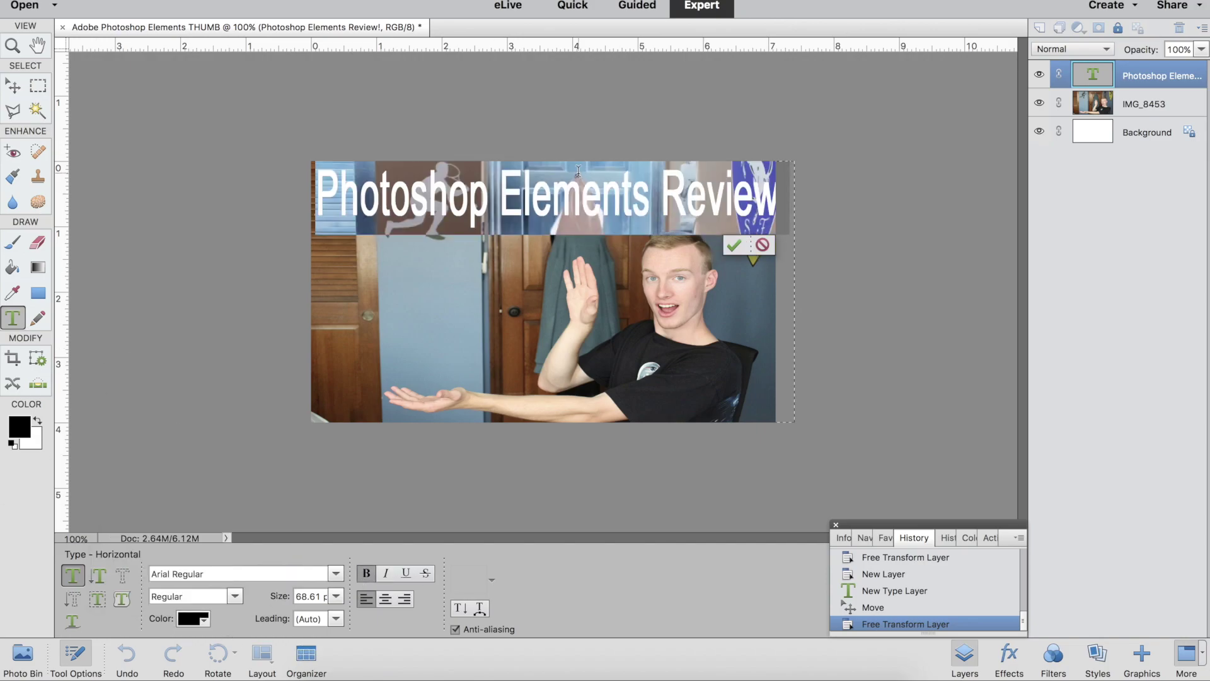
{"action": "left_click", "coordinate": [734, 245]}
{"action": "left_click_drag", "start_coordinate": [789, 198], "coordinate": [765, 198]}
{"action": "key", "text": "Return"}
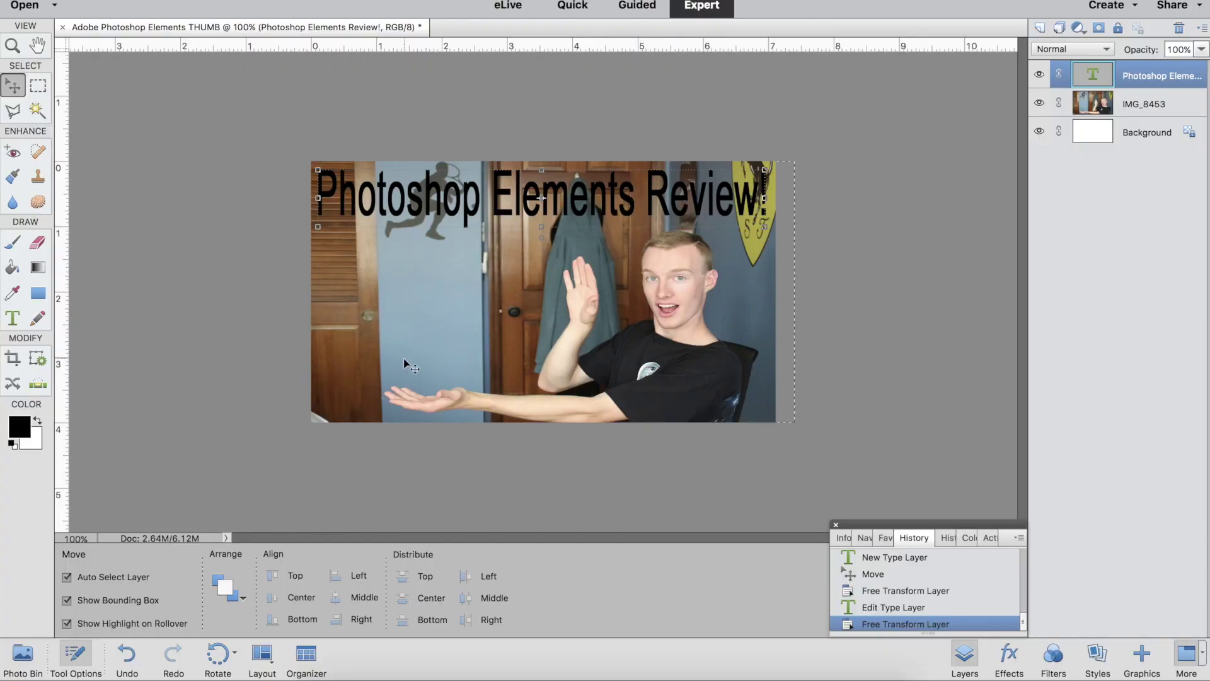
Add a white 3 px outside stroke at 100% opacity to the title text layer
{"action": "right_click", "coordinate": [513, 193]}
{"action": "left_click", "coordinate": [562, 330]}
{"action": "left_click_drag", "start_coordinate": [801, 221], "coordinate": [963, 172]}
{"action": "left_click", "coordinate": [831, 353]}
{"action": "left_click", "coordinate": [1052, 376]}
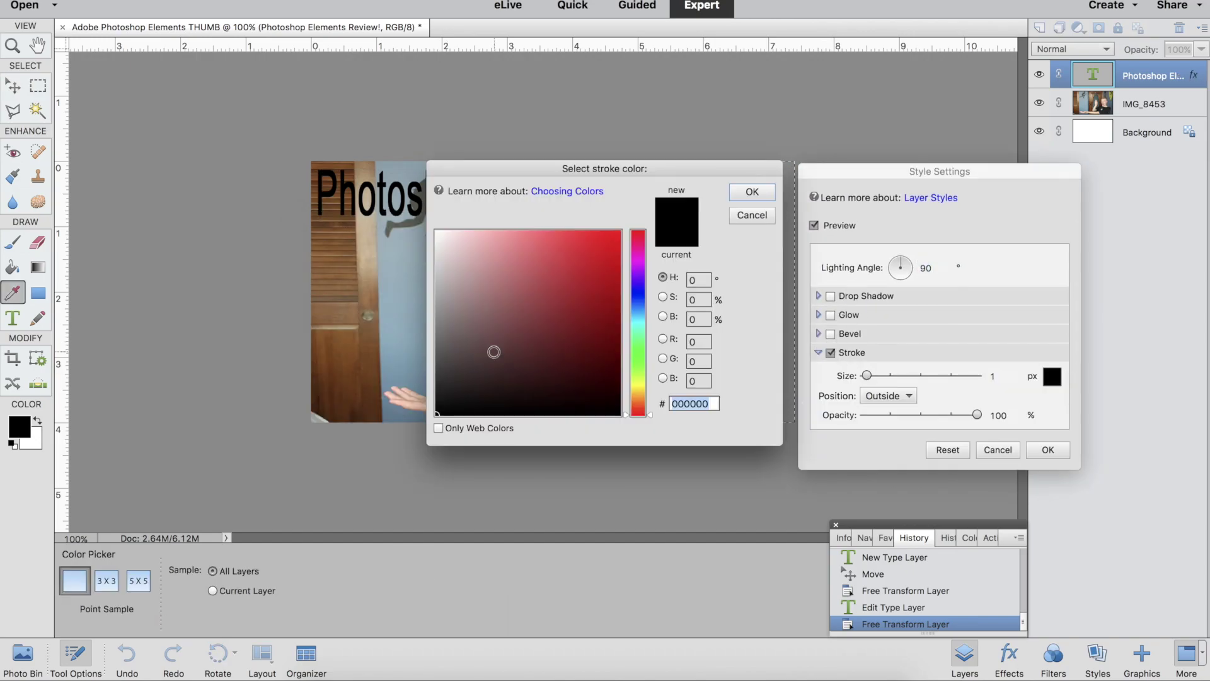
{"action": "left_click", "coordinate": [435, 230]}
{"action": "key", "text": "Return"}
{"action": "left_click", "coordinate": [896, 394]}
{"action": "left_click", "coordinate": [865, 376]}
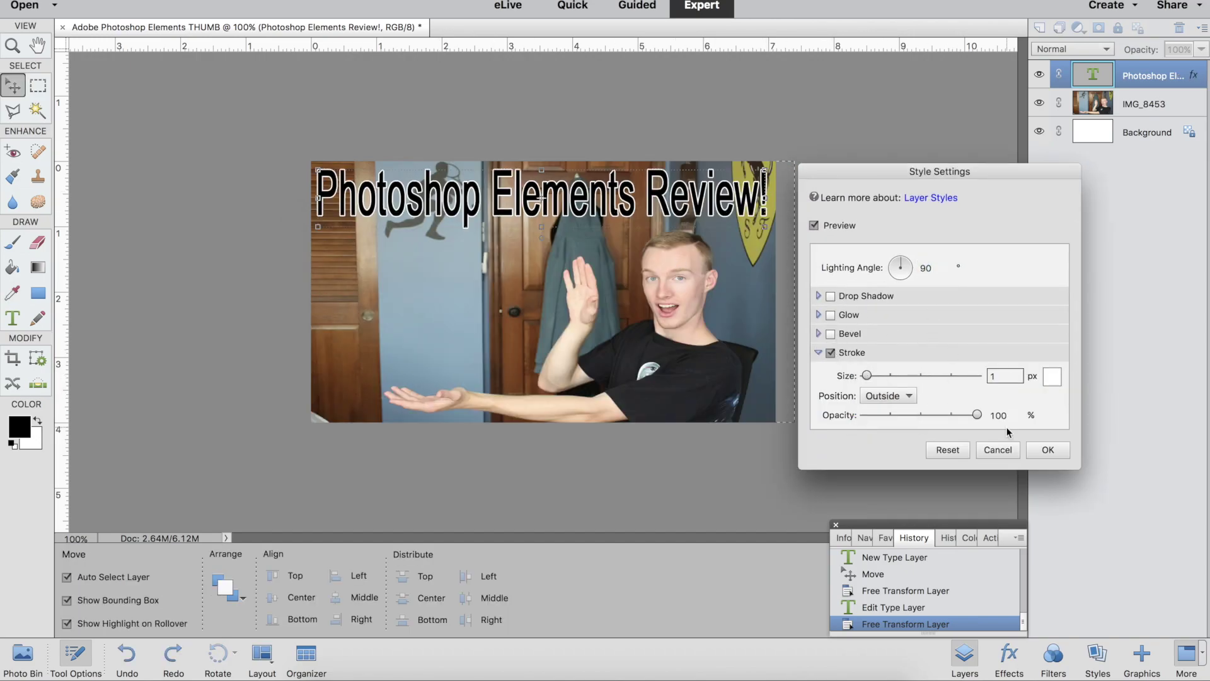
{"action": "left_click", "coordinate": [1064, 450]}
Blur the background of the IMG_8453 photo layer with a 300 px Blur brush at 50% strength
{"action": "left_click", "coordinate": [38, 198]}
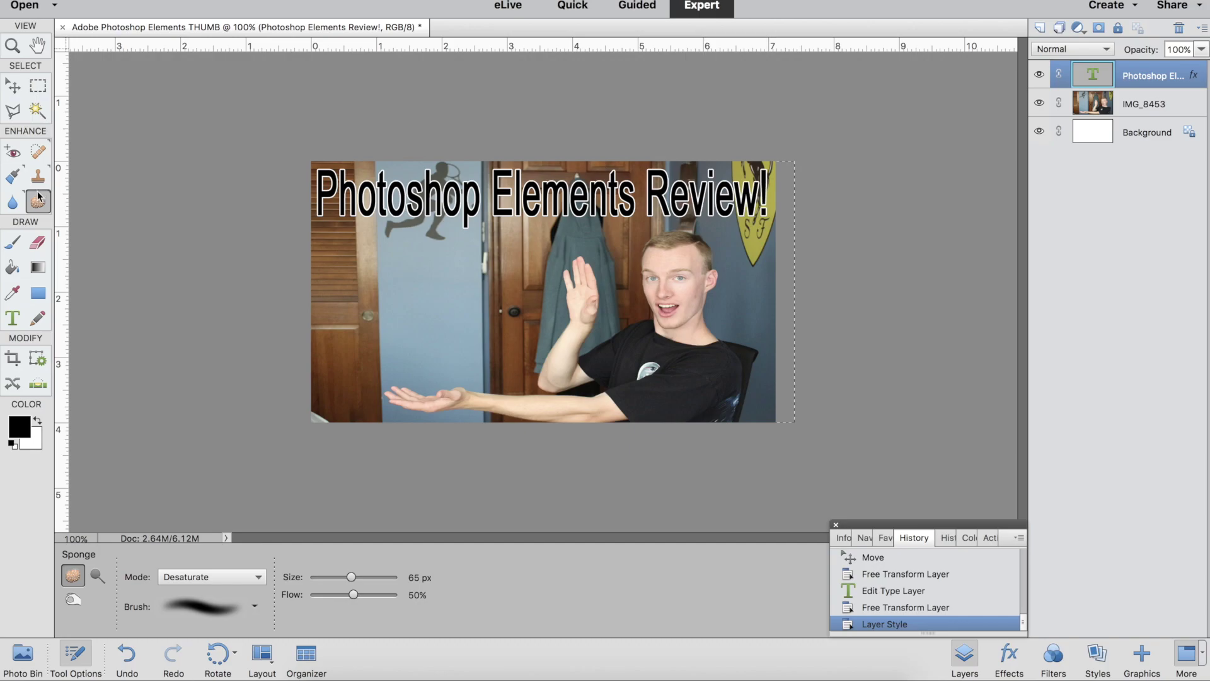
{"action": "left_click", "coordinate": [1124, 96]}
{"action": "left_click", "coordinate": [415, 184]}
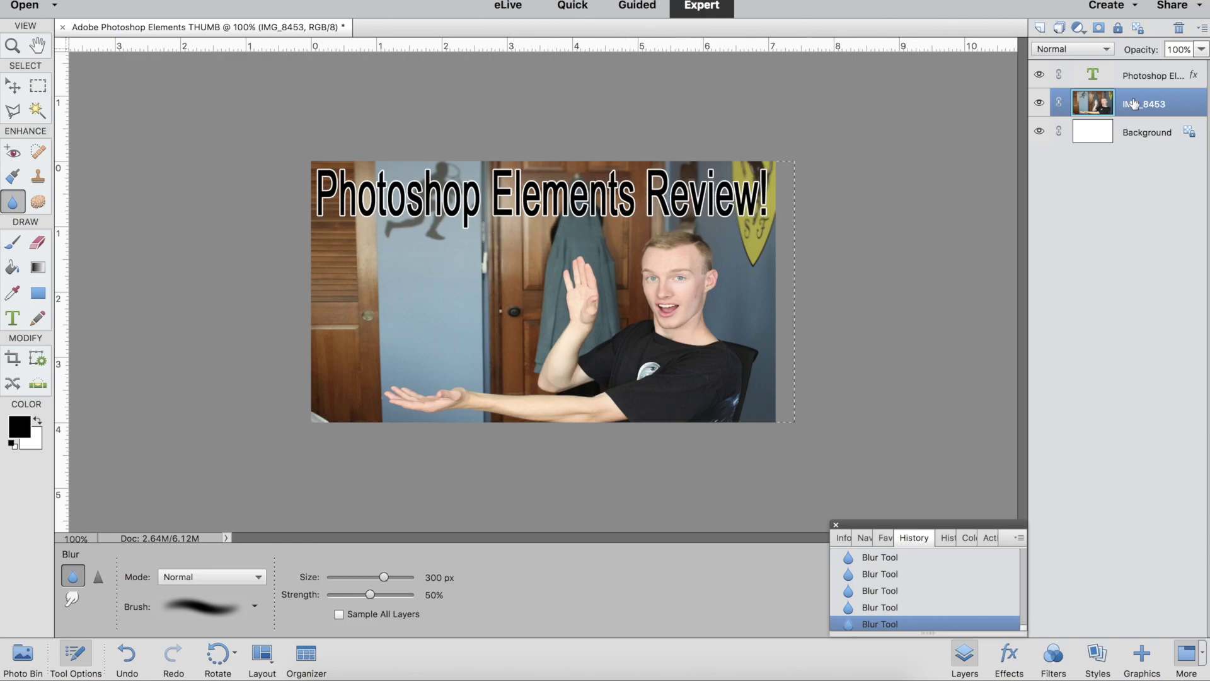
Add a drop shadow to the title text layer and adjust its size, distance and opacity
{"action": "left_click", "coordinate": [1141, 75]}
{"action": "left_click", "coordinate": [12, 86]}
{"action": "right_click", "coordinate": [575, 170]}
{"action": "left_click", "coordinate": [655, 296]}
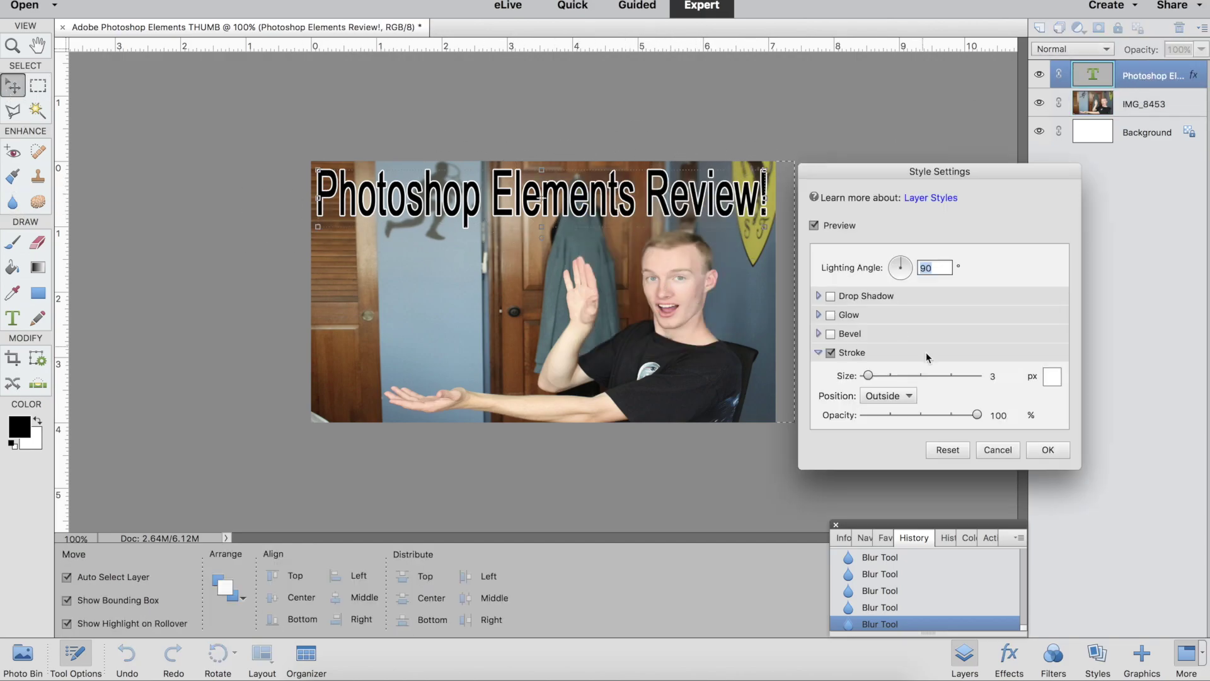
{"action": "left_click", "coordinate": [831, 296]}
{"action": "left_click_drag", "start_coordinate": [909, 359], "coordinate": [968, 359]}
{"action": "left_click_drag", "start_coordinate": [882, 338], "coordinate": [890, 338]}
{"action": "left_click_drag", "start_coordinate": [881, 319], "coordinate": [875, 319]}
{"action": "key", "text": "Return"}
Save a copy of the thumbnail as a progressive JPEG at Maximum quality 12
{"action": "key", "text": "super+shift+s"}
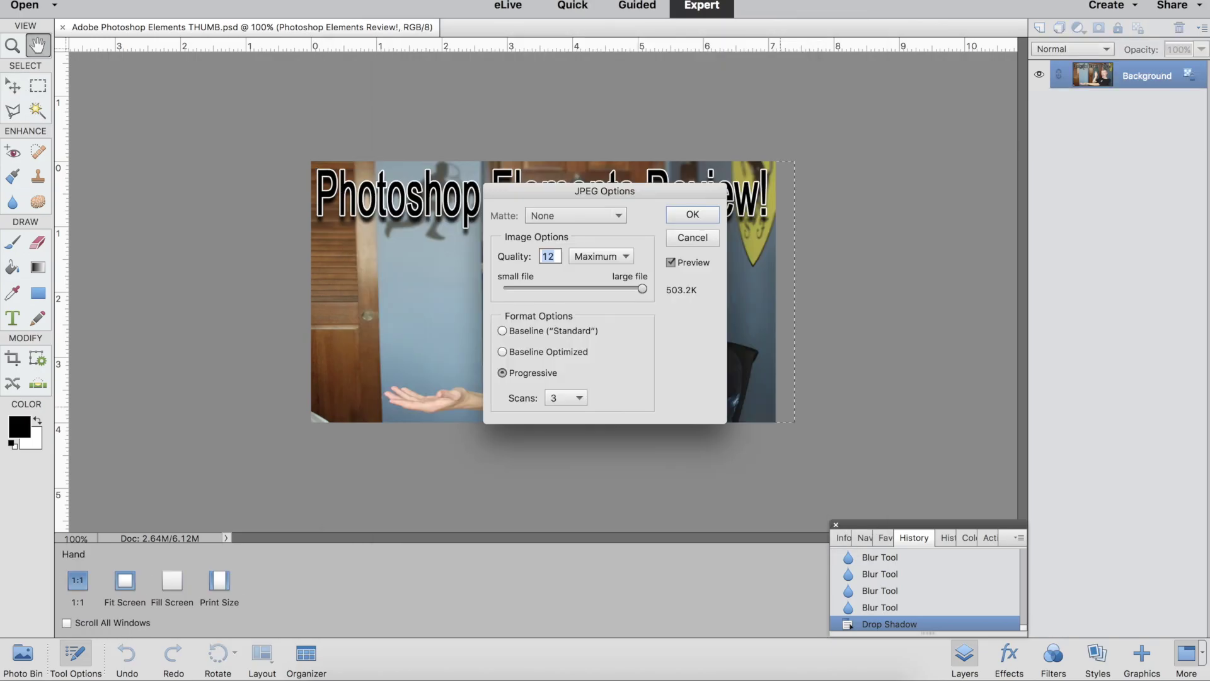